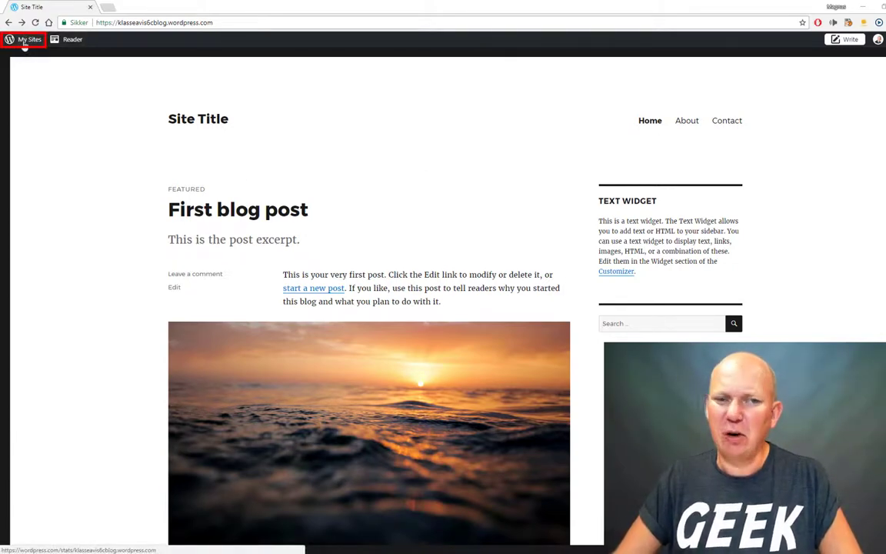
Open the site's general settings in WP Admin and choose no - Norsk as the blog language
{"action": "left_click", "coordinate": [27, 40]}
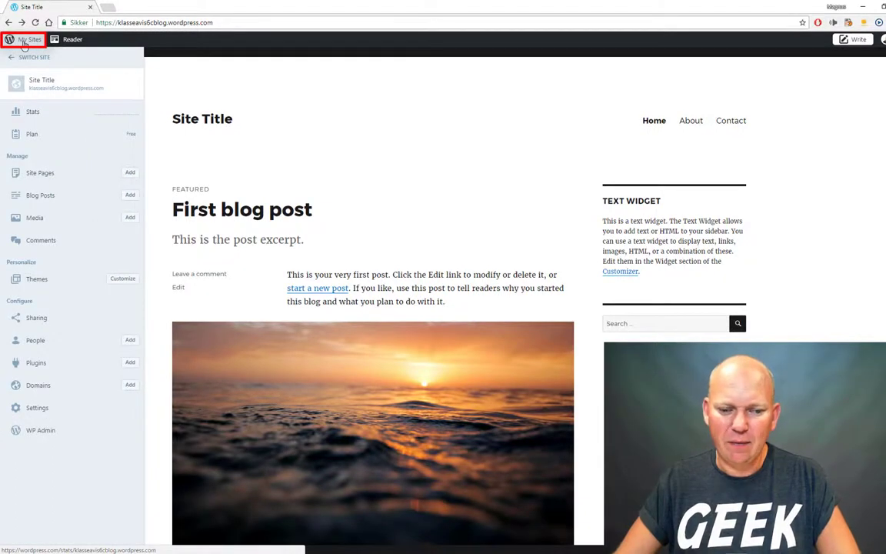
{"action": "left_click", "coordinate": [74, 436]}
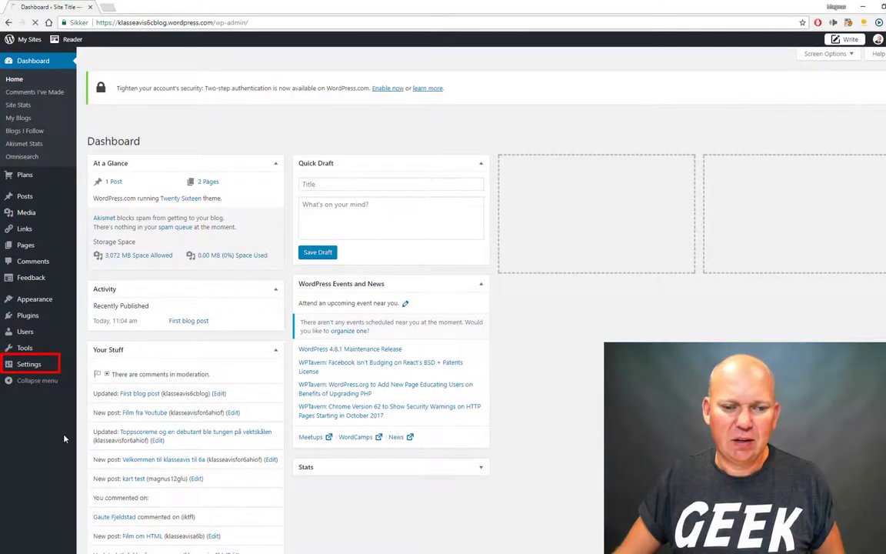
{"action": "mouse_move", "coordinate": [36, 367]}
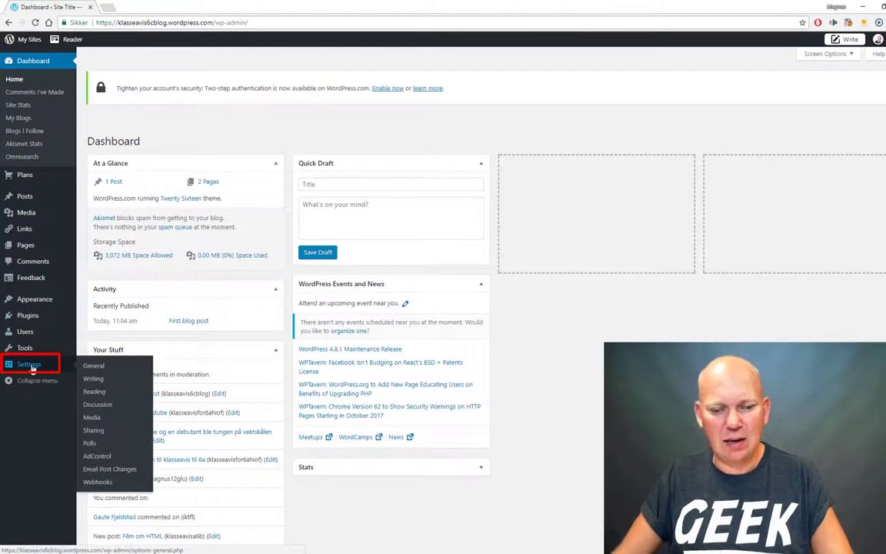
{"action": "left_click", "coordinate": [32, 368]}
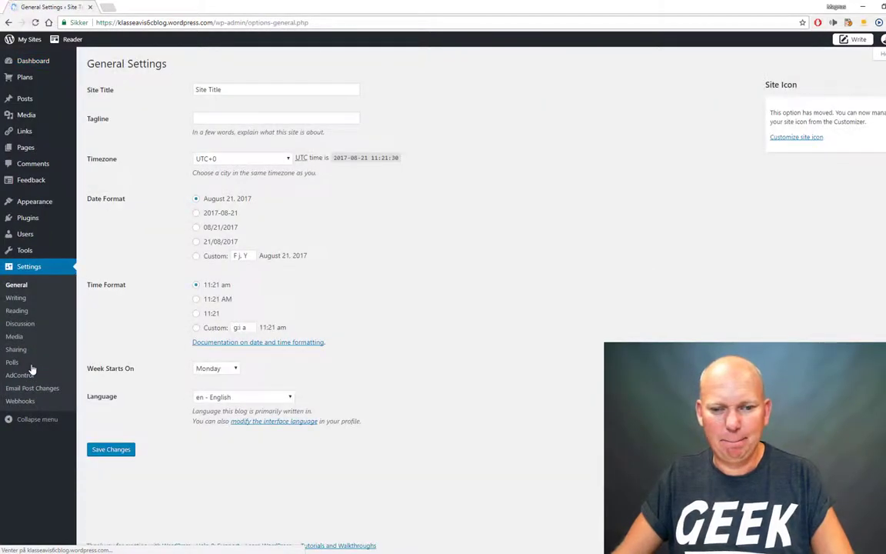
{"action": "left_click", "coordinate": [291, 398]}
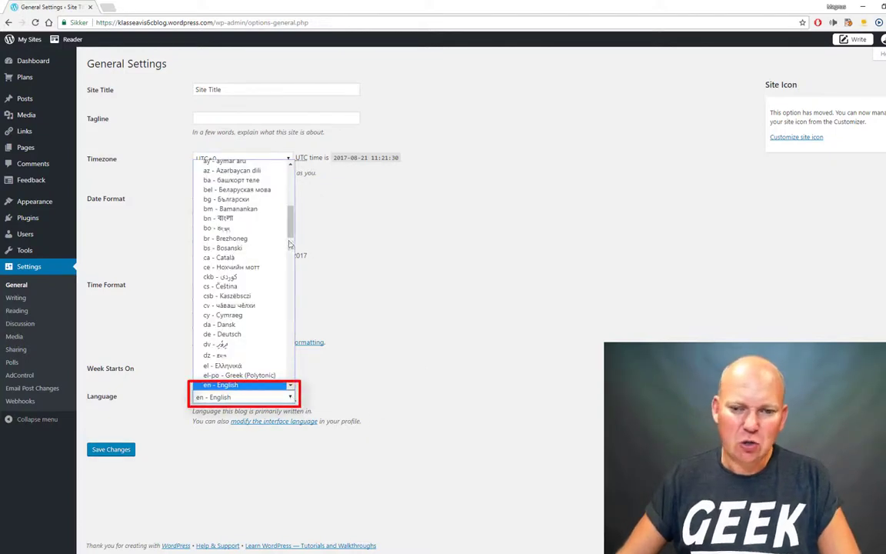
{"action": "left_click_drag", "start_coordinate": [291, 214], "coordinate": [290, 319]}
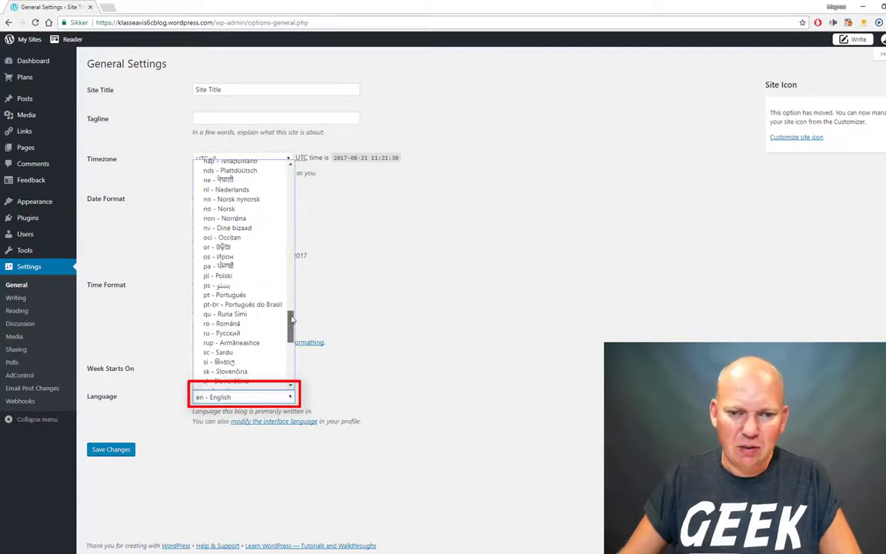
{"action": "left_click", "coordinate": [254, 209]}
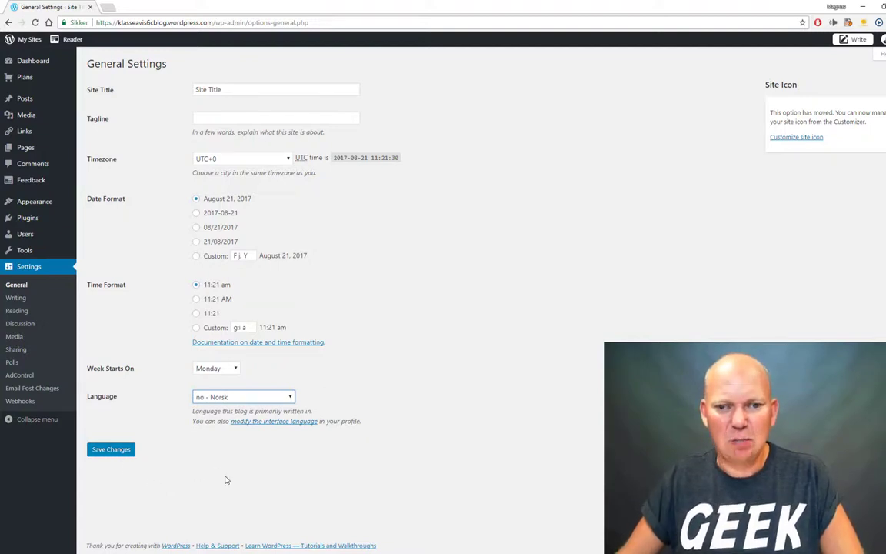
Replace the site title with "Klasseavis 6c"
{"action": "left_click", "coordinate": [240, 89]}
{"action": "left_click_drag", "start_coordinate": [240, 89], "coordinate": [178, 90]}
{"action": "type", "text": "K"}
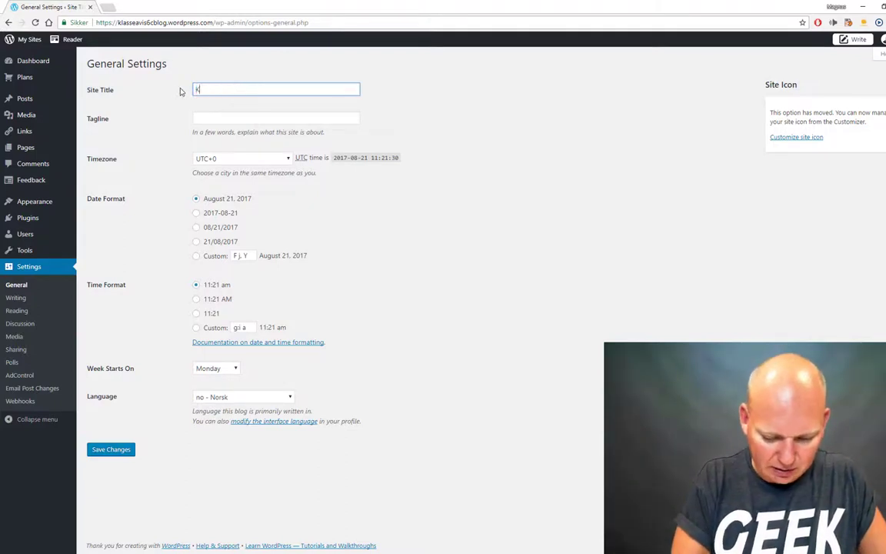
{"action": "type", "text": "lasseavis 6c"}
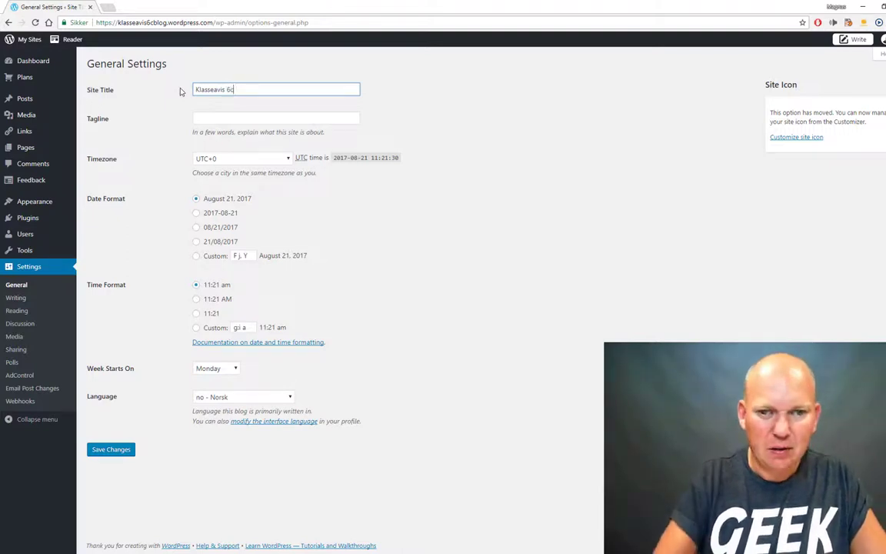
Set the tagline to "Høgskolen i Østfold" and save the general settings
{"action": "left_click", "coordinate": [329, 118]}
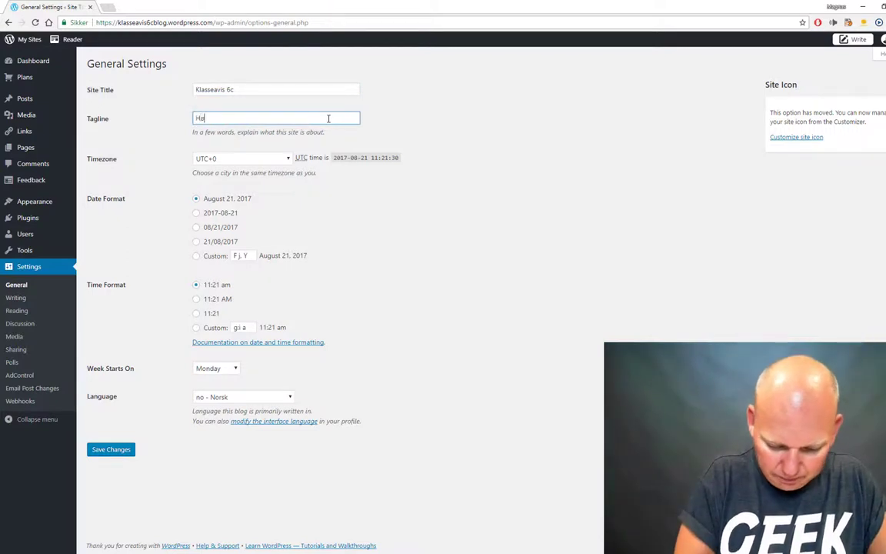
{"action": "type", "text": "Høgsko"}
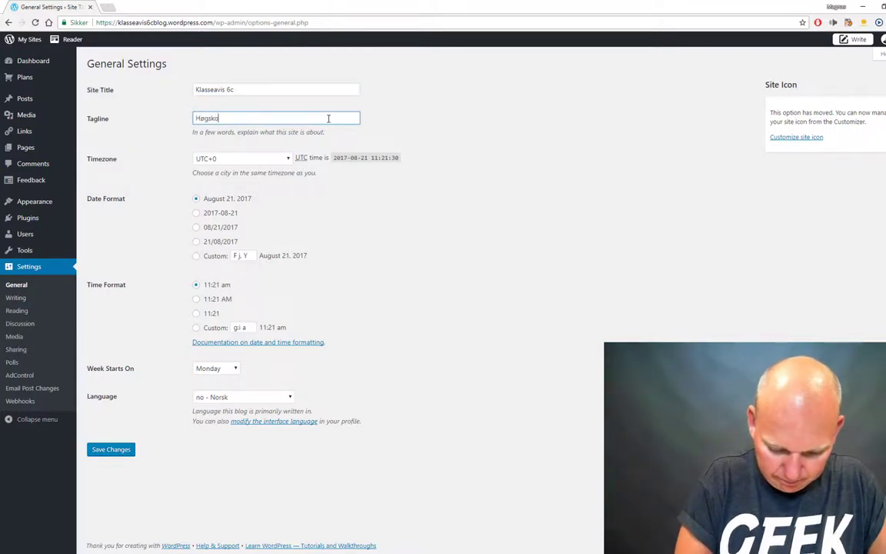
{"action": "type", "text": "len i østfold"}
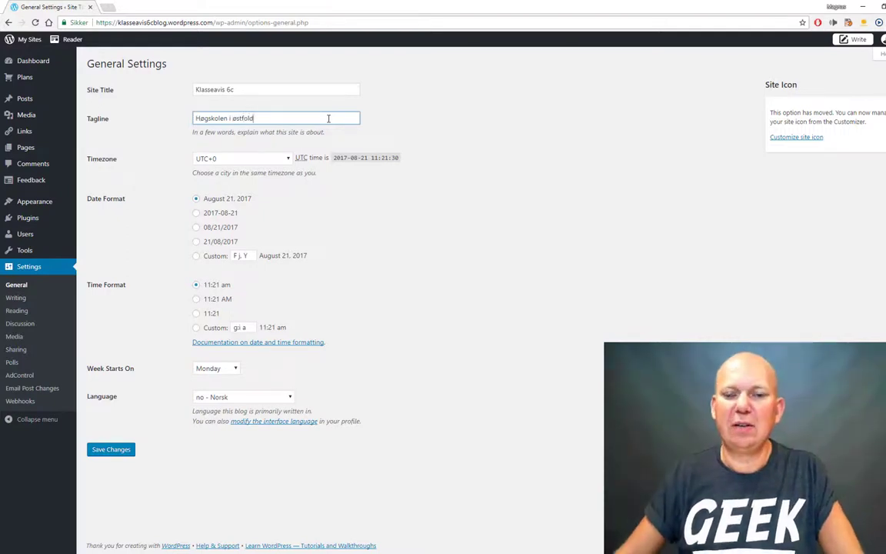
{"action": "left_click", "coordinate": [241, 119]}
{"action": "key", "text": "BackSpace"}
{"action": "type", "text": "Ø"}
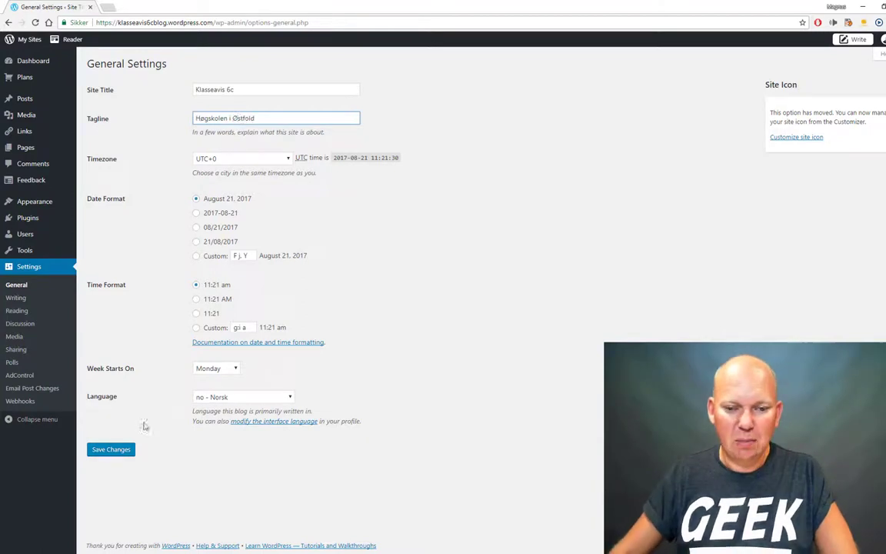
{"action": "left_click", "coordinate": [128, 456]}
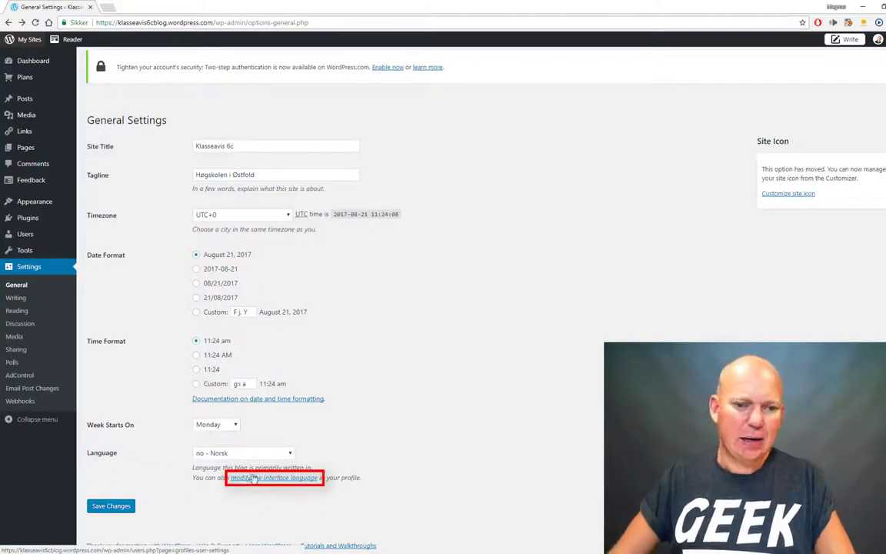
Change the interface language to no - Norsk in the user's personal settings and save the changes
{"action": "left_click", "coordinate": [24, 235]}
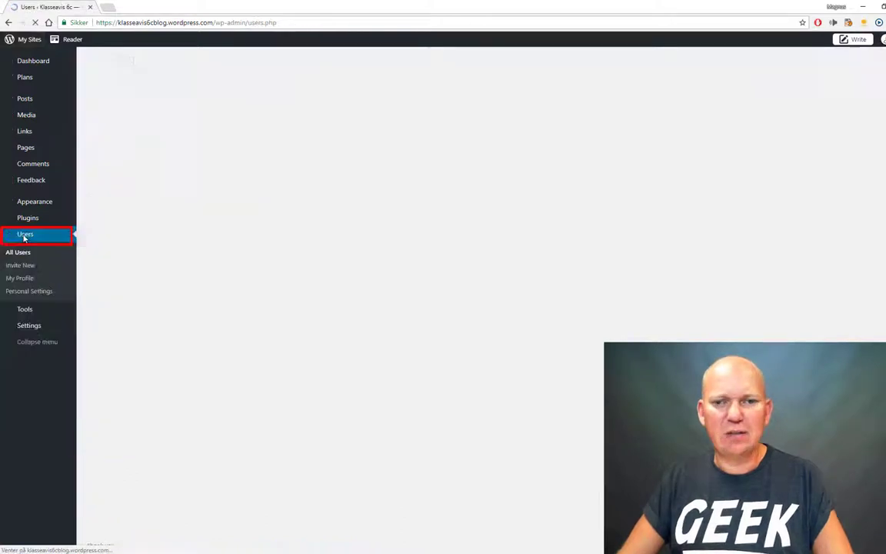
{"action": "left_click", "coordinate": [36, 294]}
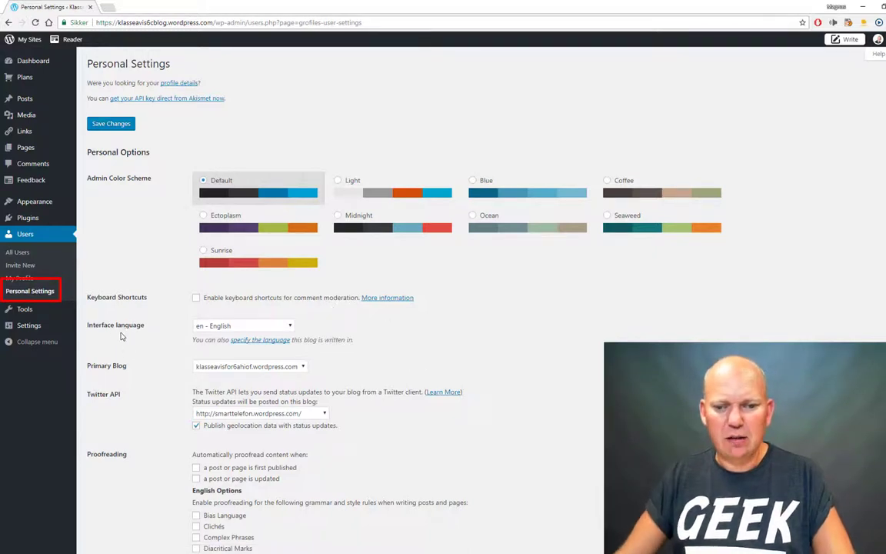
{"action": "left_click", "coordinate": [290, 326]}
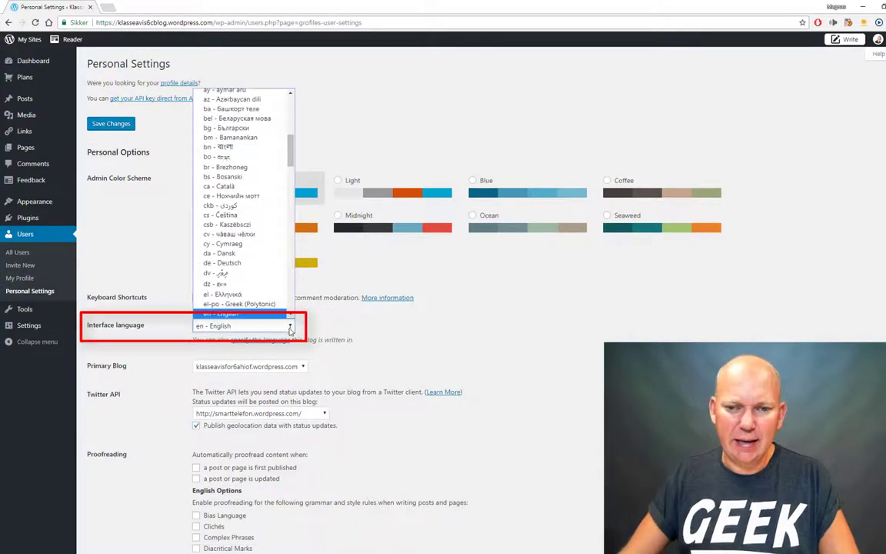
{"action": "left_click_drag", "start_coordinate": [291, 159], "coordinate": [292, 250]}
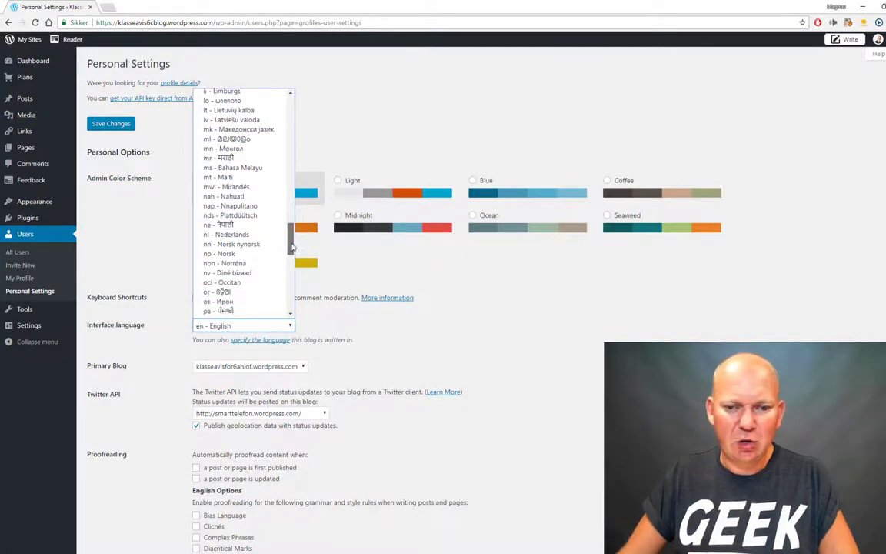
{"action": "left_click", "coordinate": [246, 254]}
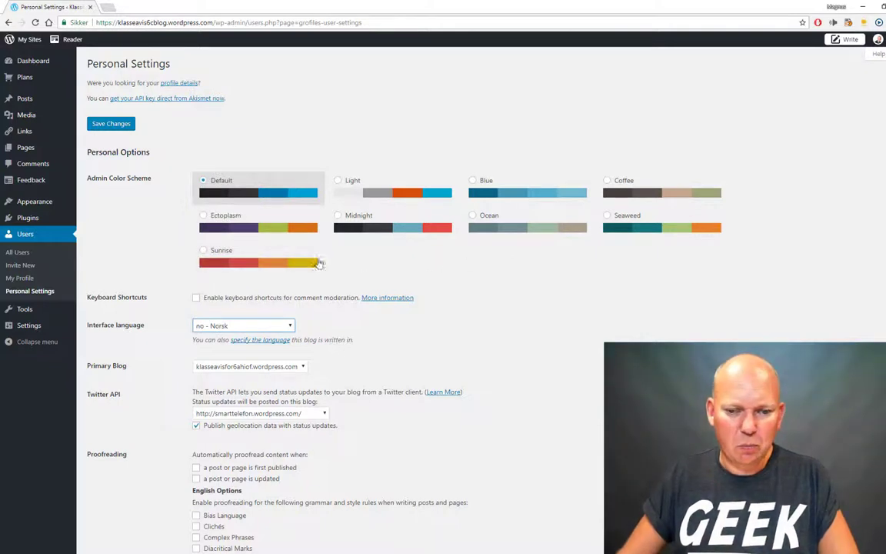
{"action": "left_click", "coordinate": [112, 124]}
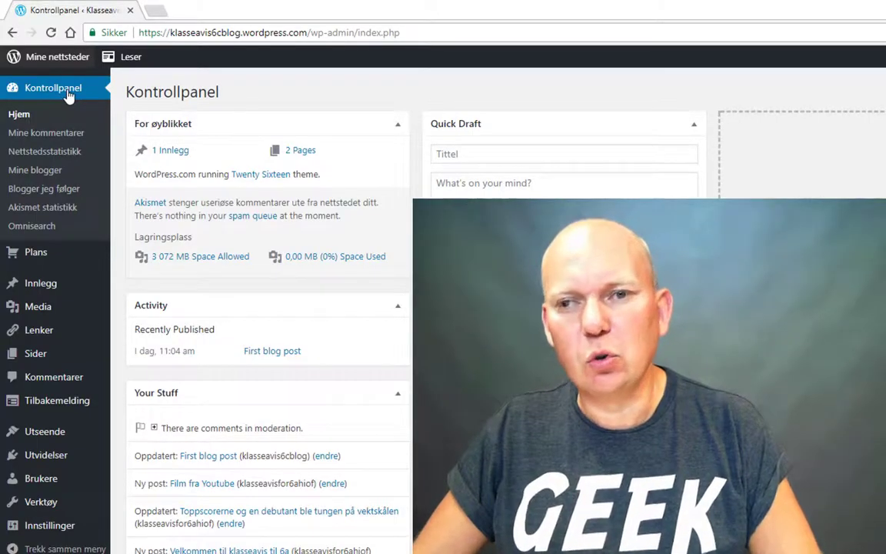
Open the post list from the dashboard and move "First blog post" to the trash with a bulk action
{"action": "left_click", "coordinate": [68, 95]}
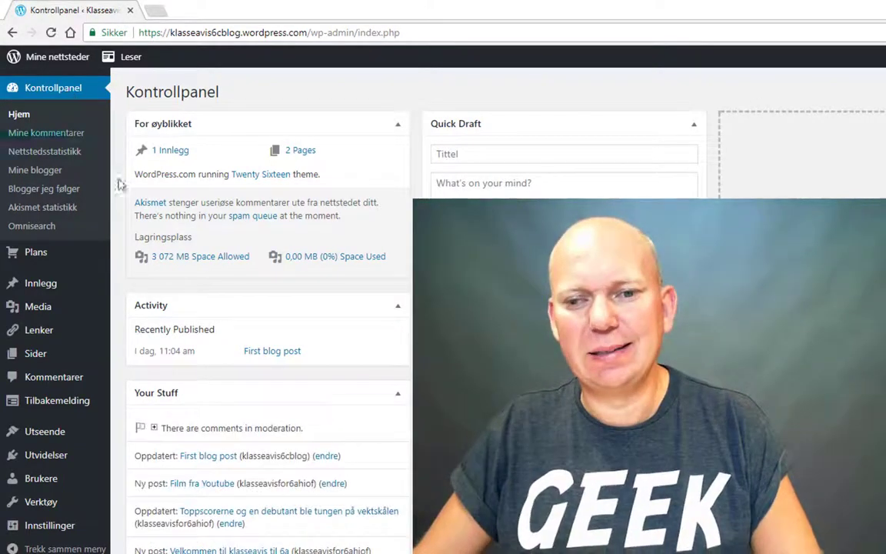
{"action": "left_click", "coordinate": [237, 457]}
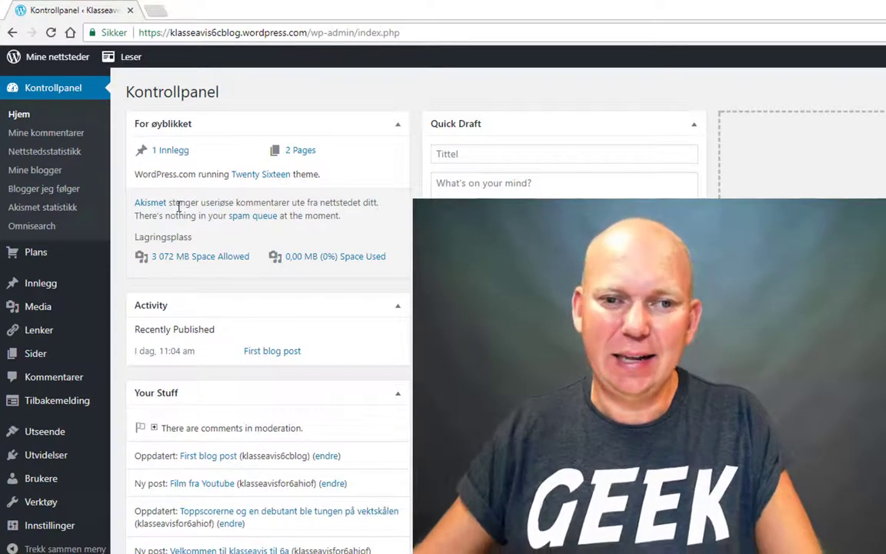
{"action": "left_click", "coordinate": [171, 153]}
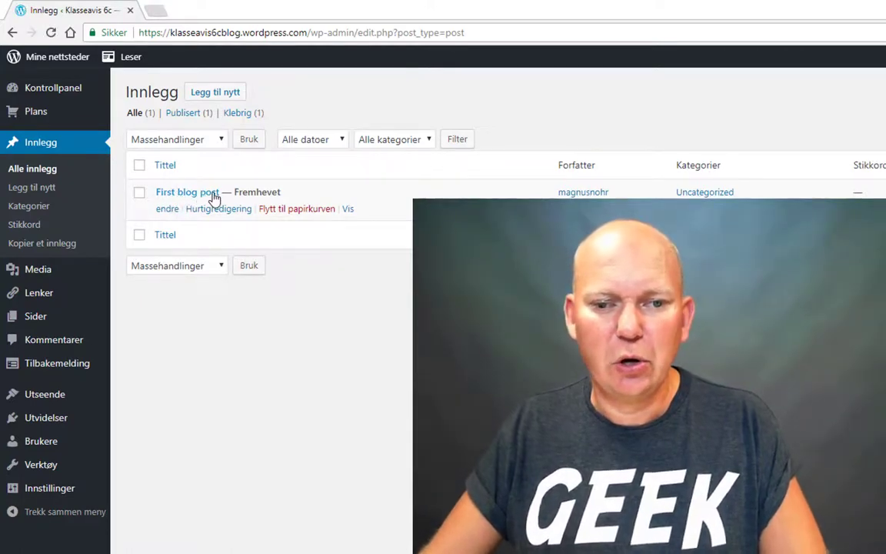
{"action": "left_click", "coordinate": [139, 194]}
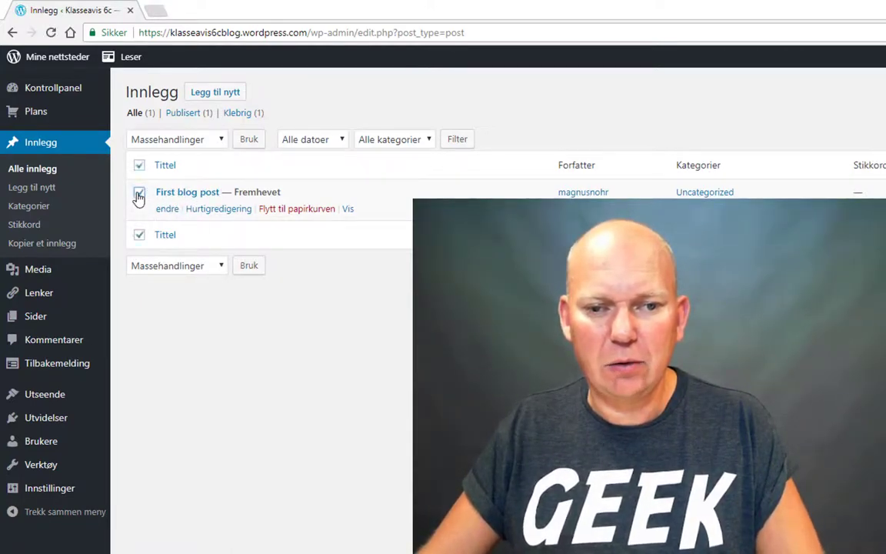
{"action": "left_click", "coordinate": [223, 267]}
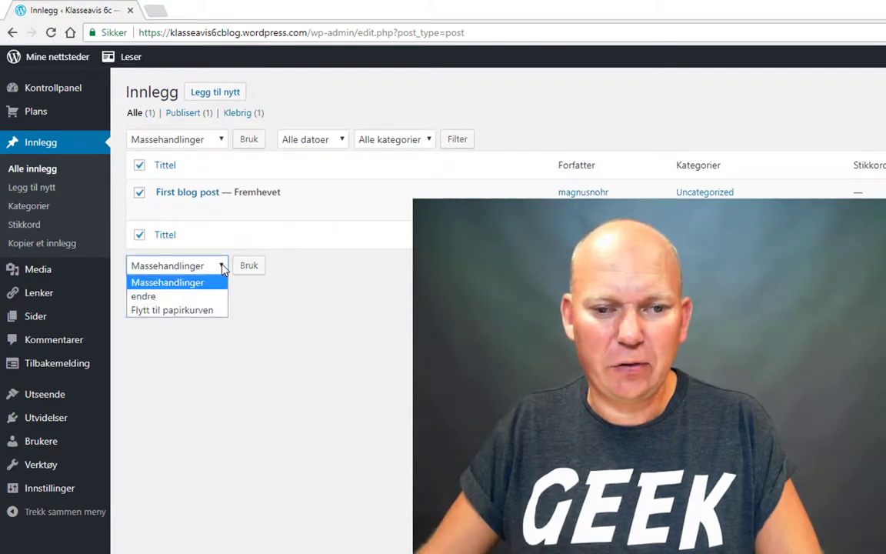
{"action": "left_click", "coordinate": [190, 312]}
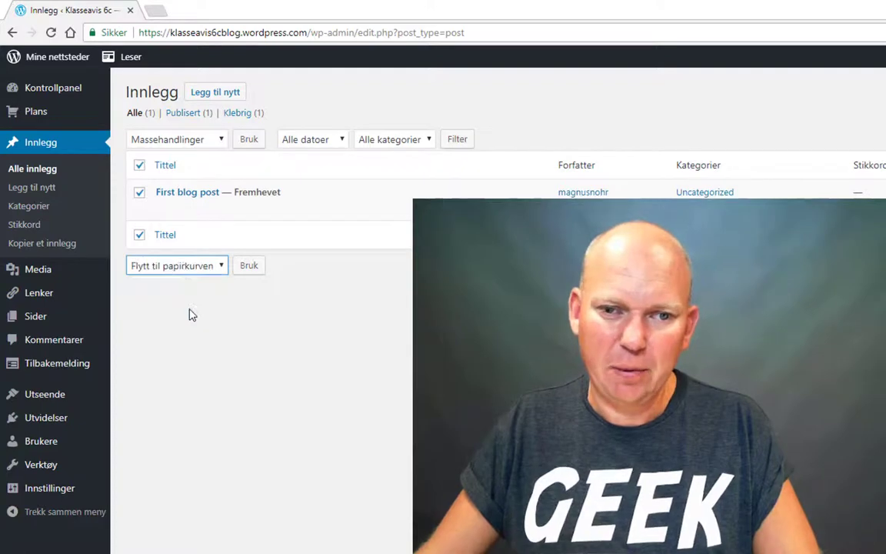
{"action": "left_click", "coordinate": [248, 267]}
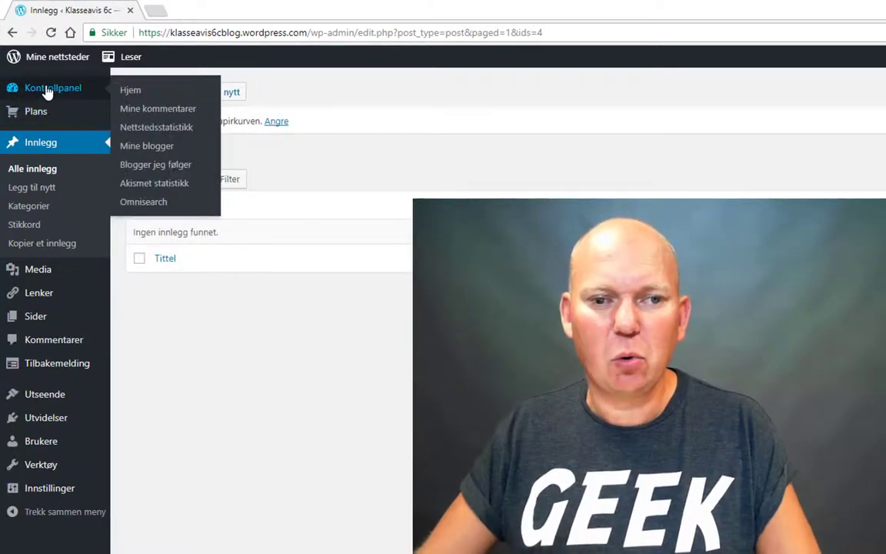
Open the page list from the dashboard and move the About and Contact pages to the trash together
{"action": "left_click", "coordinate": [48, 91]}
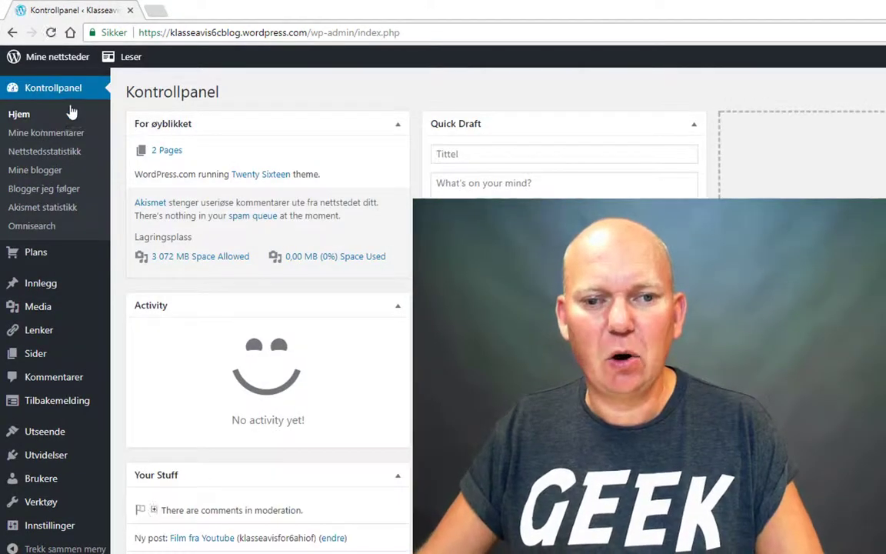
{"action": "left_click", "coordinate": [168, 152]}
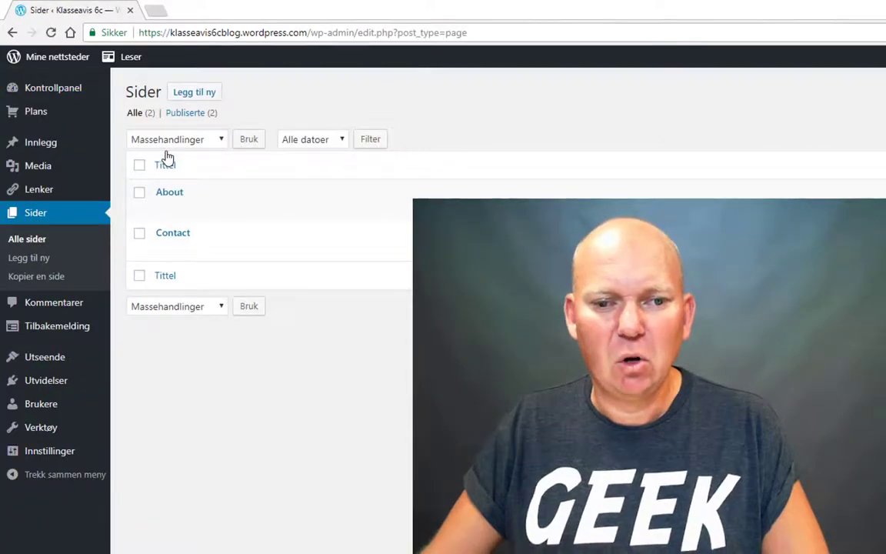
{"action": "mouse_move", "coordinate": [140, 201]}
{"action": "left_click", "coordinate": [139, 196]}
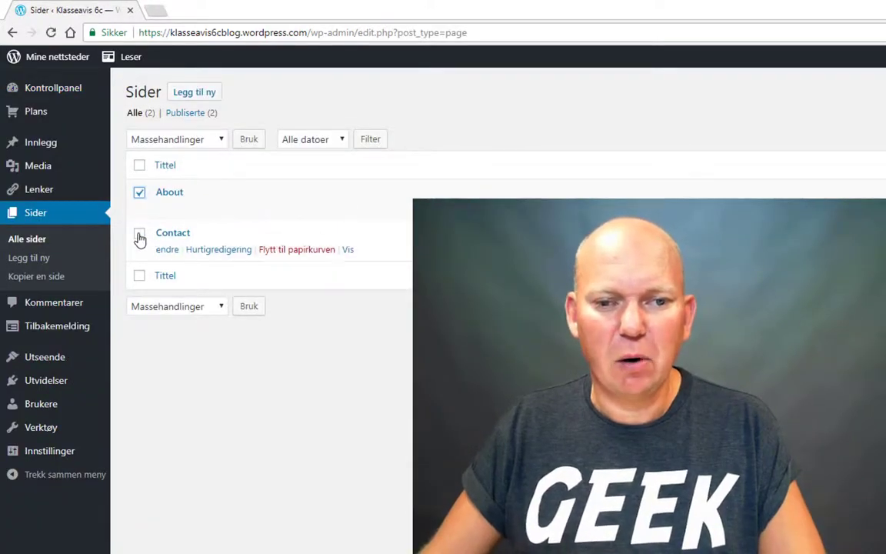
{"action": "left_click", "coordinate": [140, 238]}
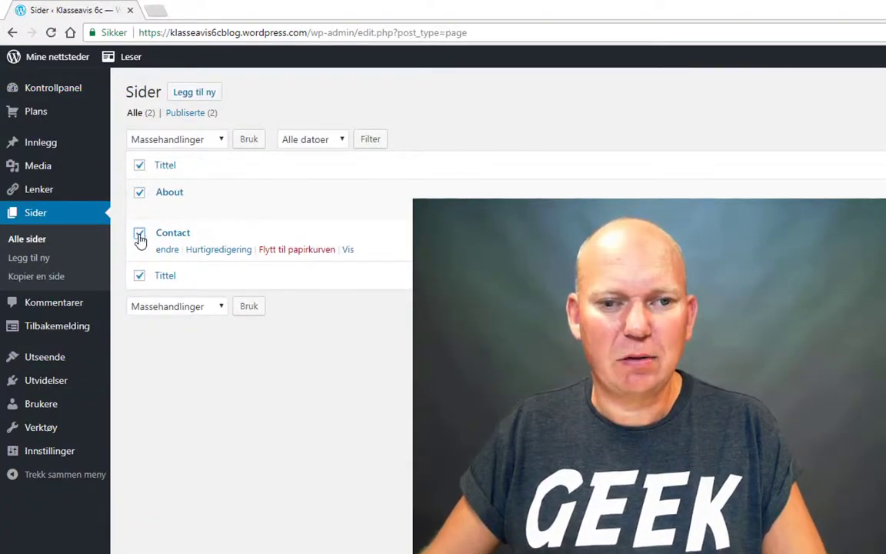
{"action": "left_click", "coordinate": [221, 308]}
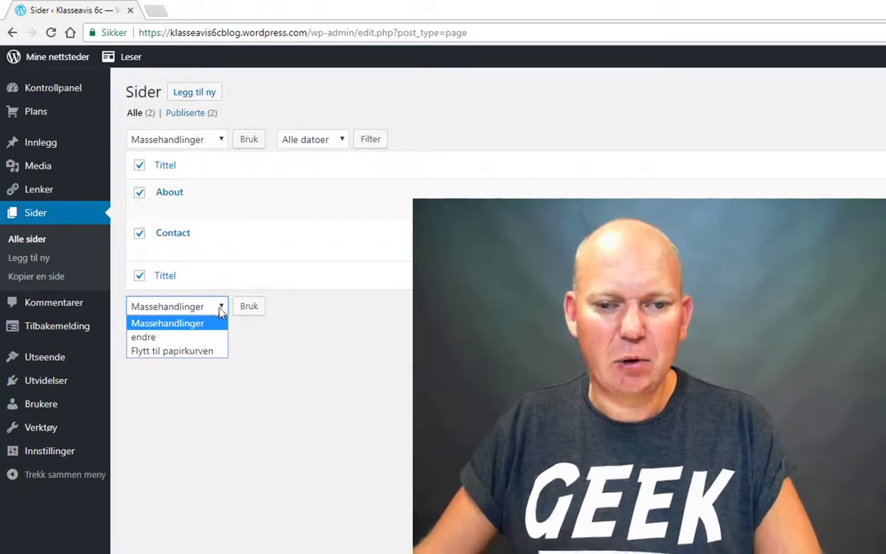
{"action": "left_click", "coordinate": [215, 350]}
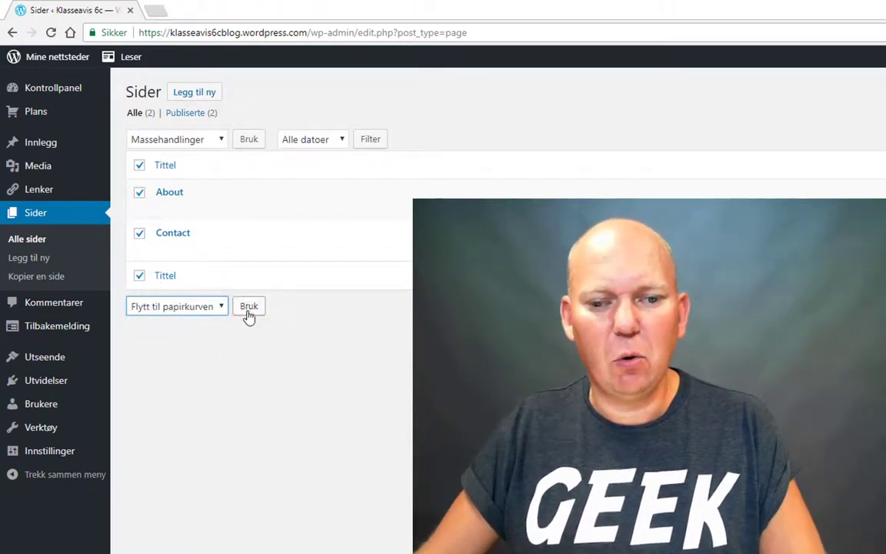
{"action": "left_click", "coordinate": [250, 309]}
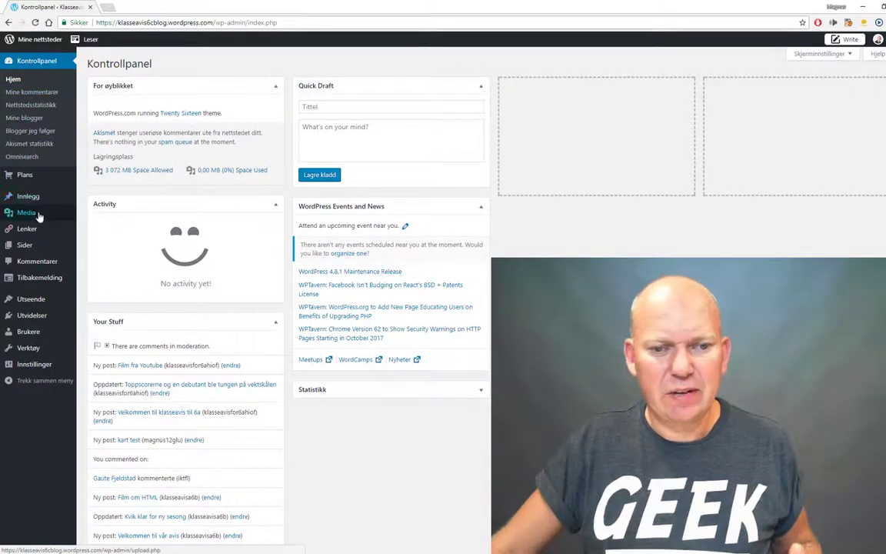
{"action": "left_click", "coordinate": [47, 278]}
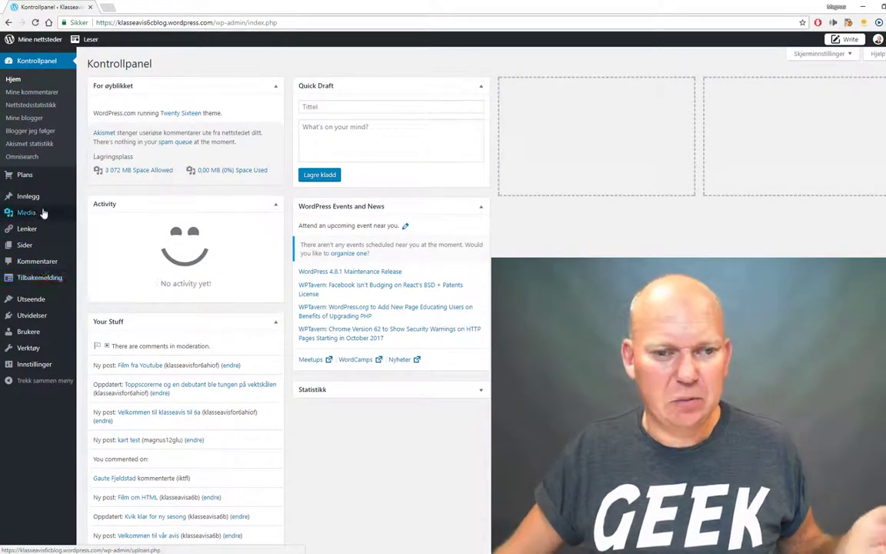
Open the site's appearance customizer from the dashboard and go to its header image (Toppbilde) settings
{"action": "mouse_move", "coordinate": [42, 231]}
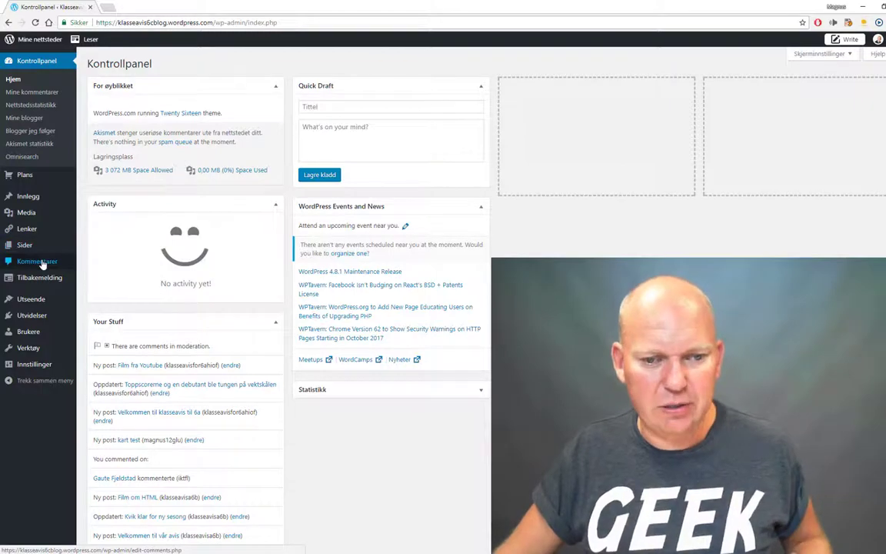
{"action": "mouse_move", "coordinate": [35, 300]}
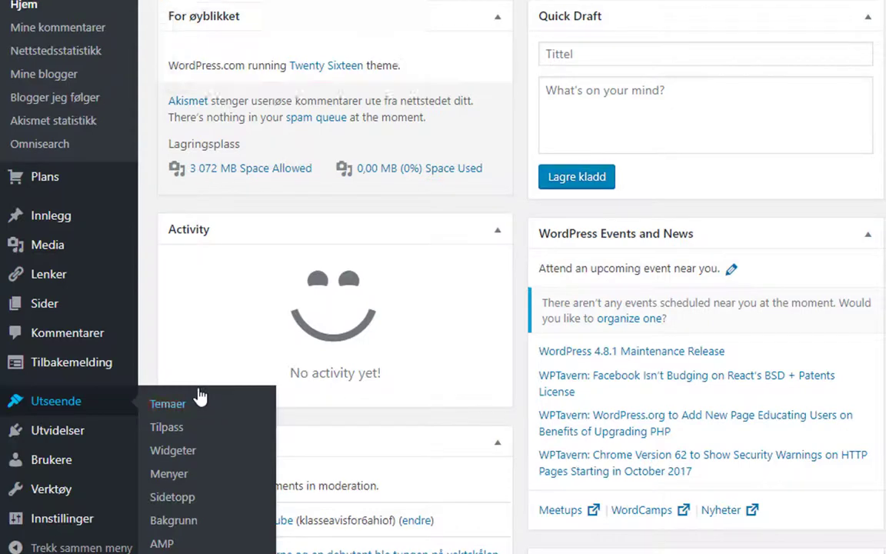
{"action": "left_click", "coordinate": [177, 437]}
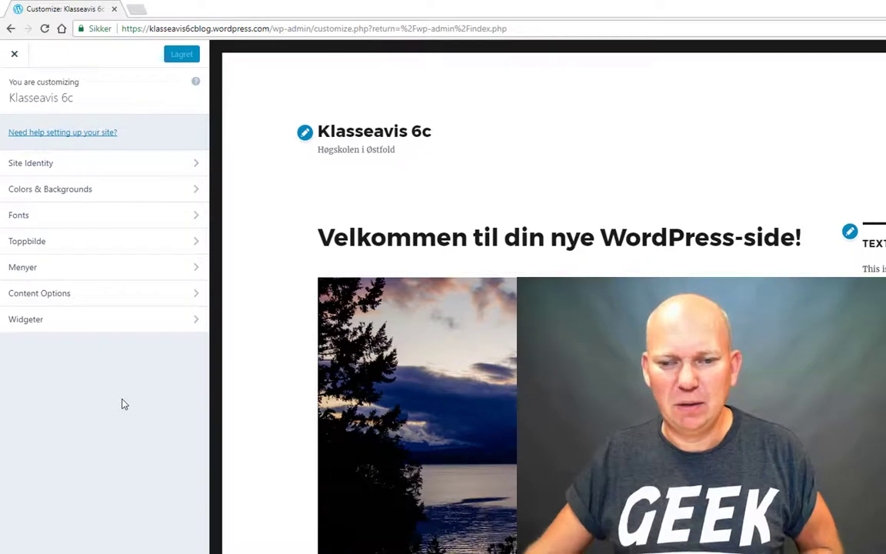
{"action": "left_click", "coordinate": [74, 244]}
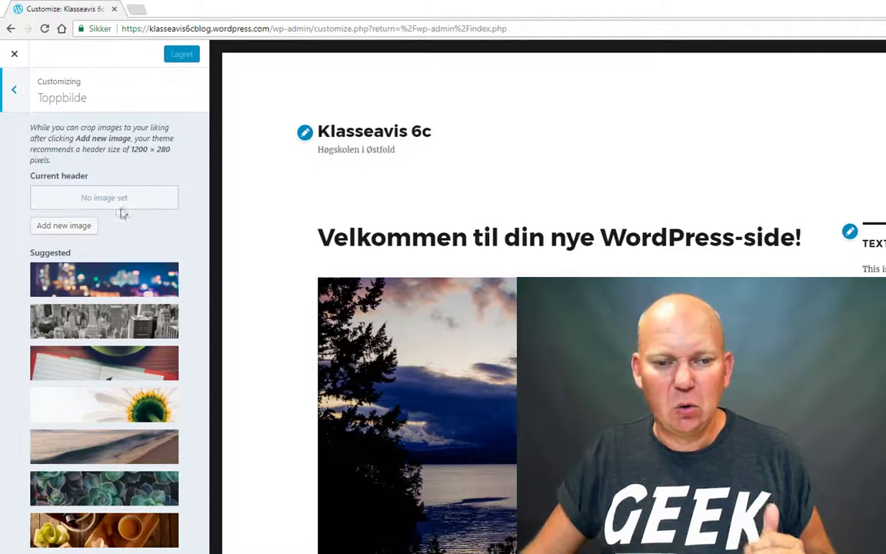
Add a new header image by uploading banner.png from the computer's Bilder folder
{"action": "left_click", "coordinate": [63, 227]}
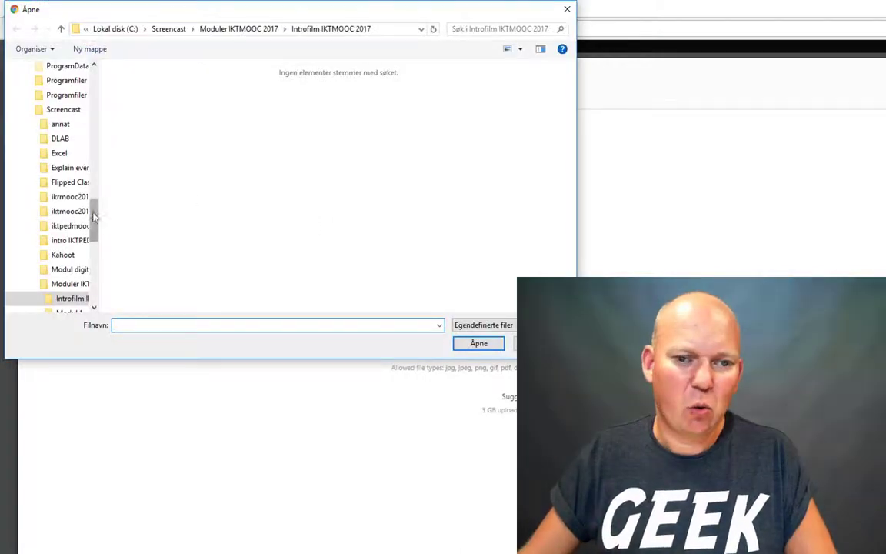
{"action": "left_click_drag", "start_coordinate": [93, 208], "coordinate": [87, 107]}
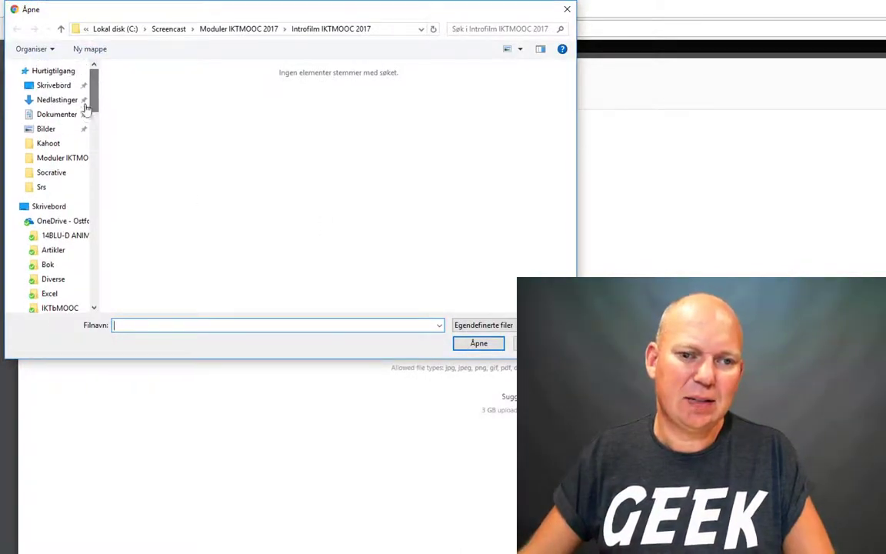
{"action": "left_click", "coordinate": [47, 128]}
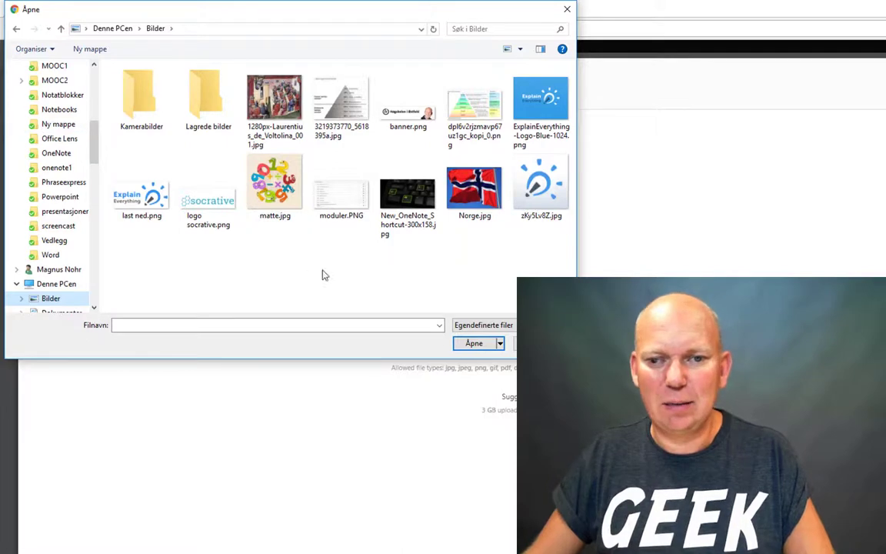
{"action": "left_click", "coordinate": [410, 117]}
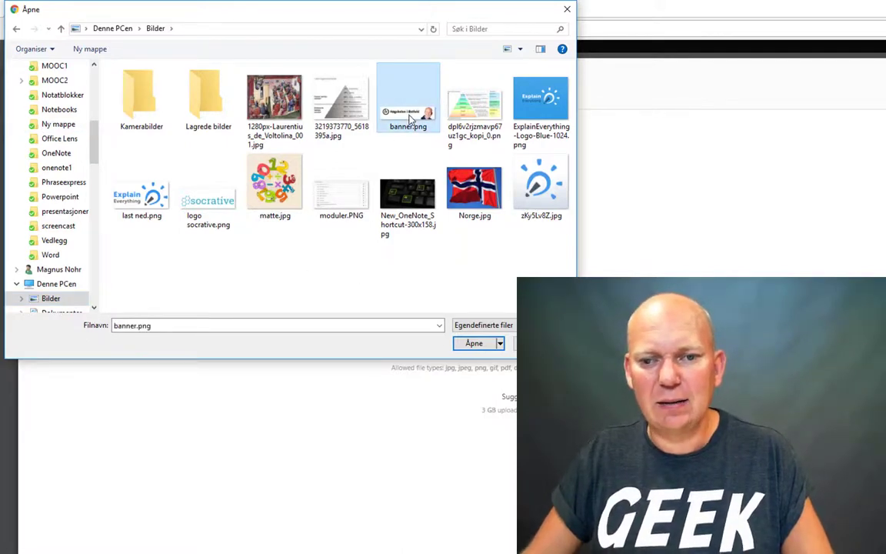
{"action": "left_click", "coordinate": [475, 343]}
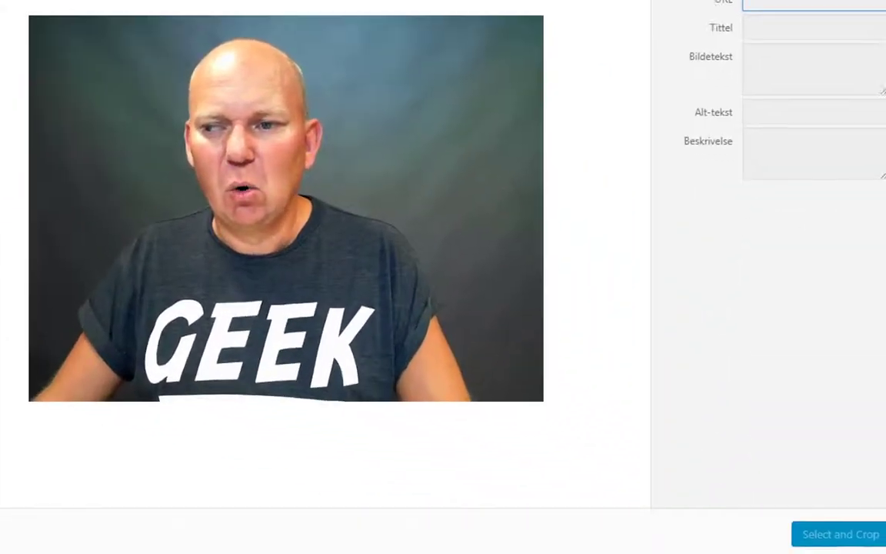
{"action": "scroll", "coordinate": [762, 154], "scroll_direction": "down", "scroll_amount": 2}
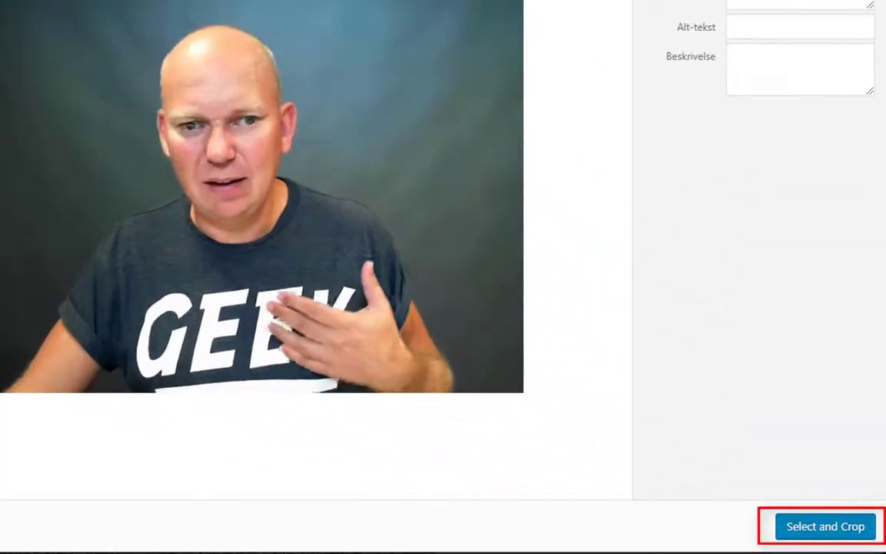